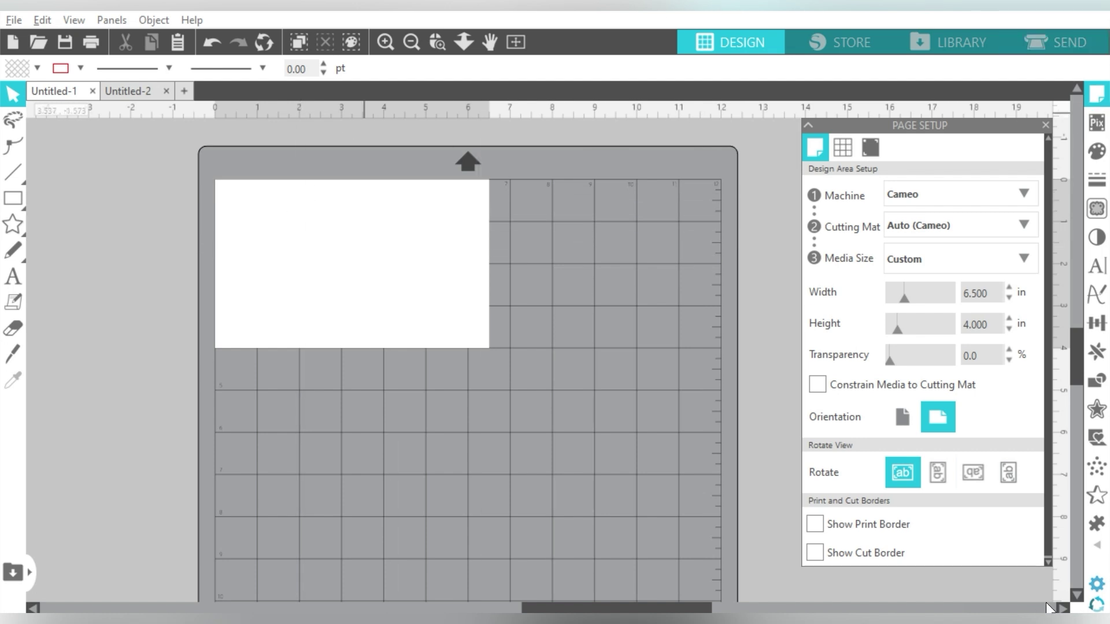
Step: Drag FB_CreateBeautiful.svg from the Downloads folder onto the Silhouette Studio canvas
{"action": "key", "text": "alt+Tab"}
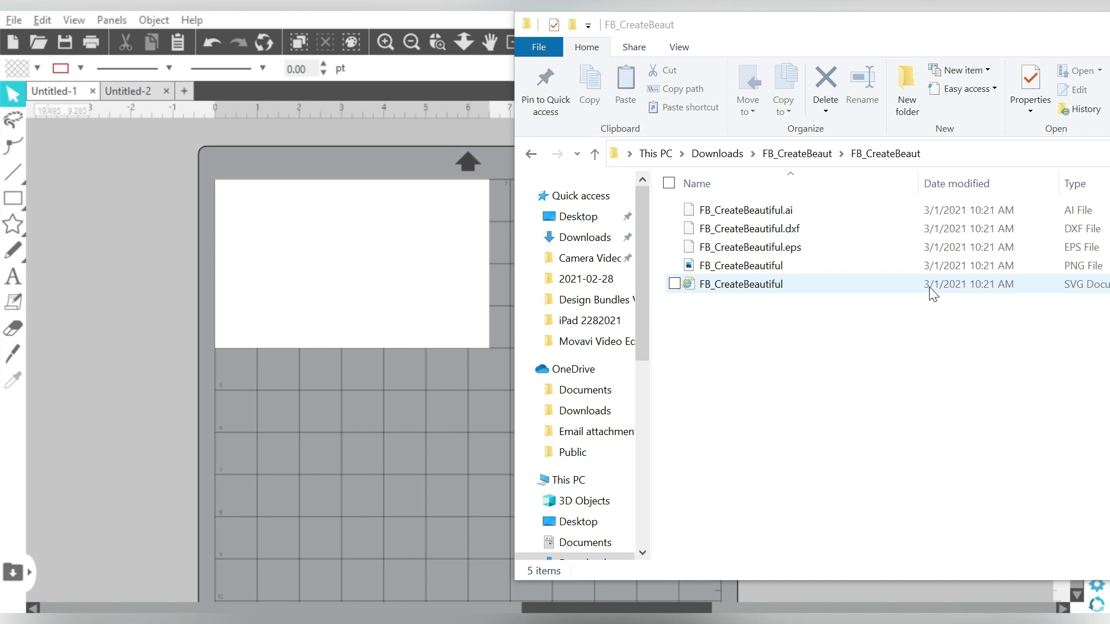
{"action": "left_click", "coordinate": [735, 285]}
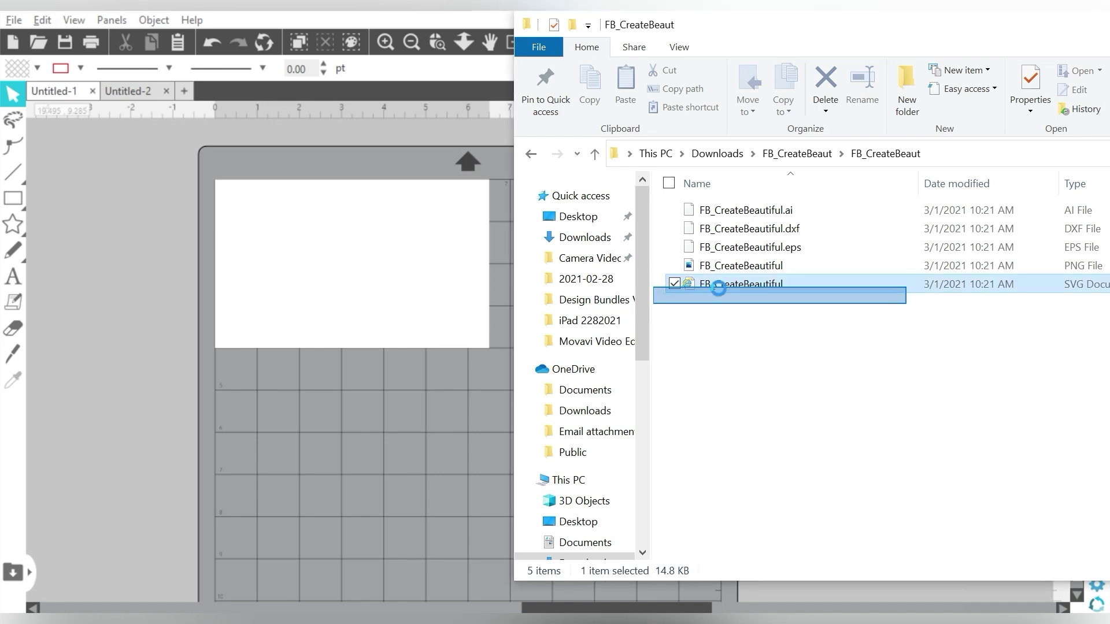
{"action": "left_click_drag", "start_coordinate": [738, 286], "coordinate": [235, 292]}
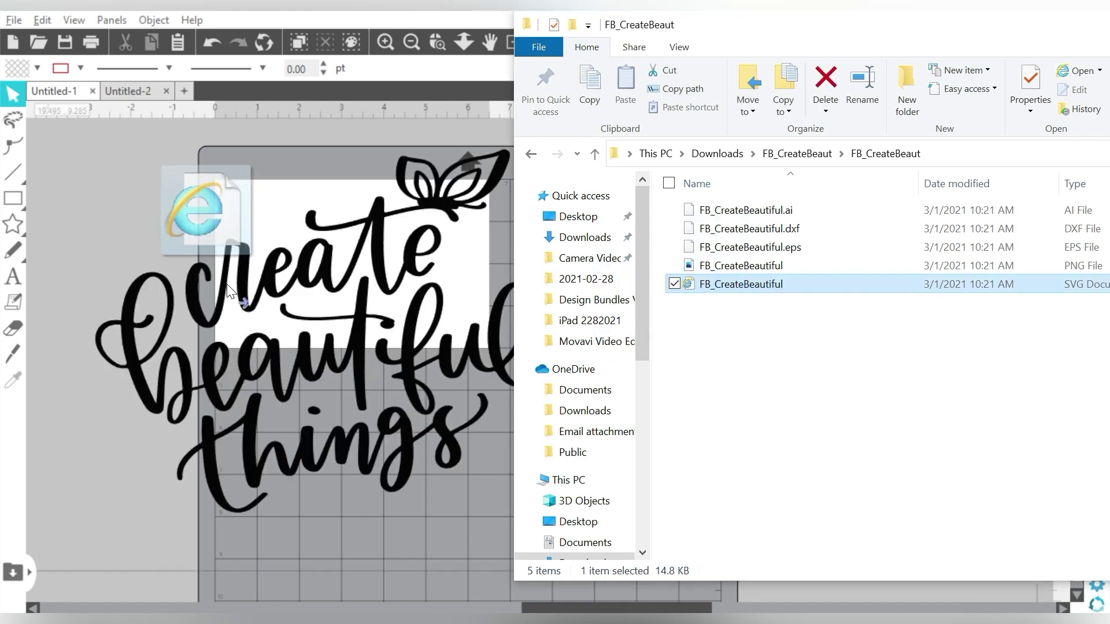
Step: Move the 'create beautiful things' lettering right and down on the canvas
{"action": "left_click", "coordinate": [228, 158]}
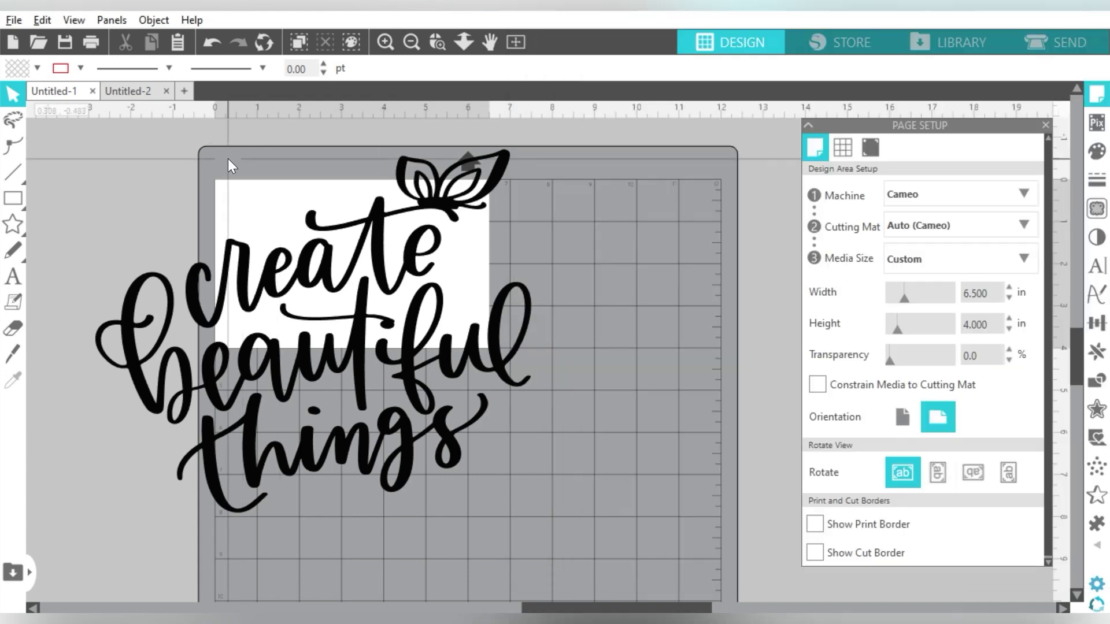
{"action": "left_click", "coordinate": [459, 227]}
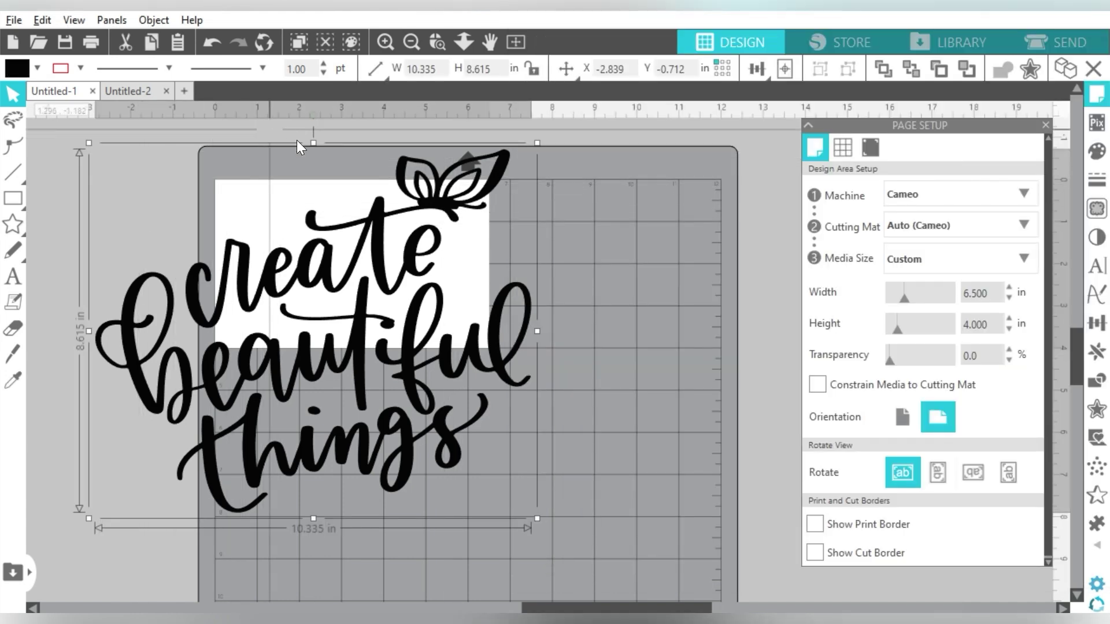
{"action": "left_click_drag", "start_coordinate": [329, 184], "coordinate": [405, 240]}
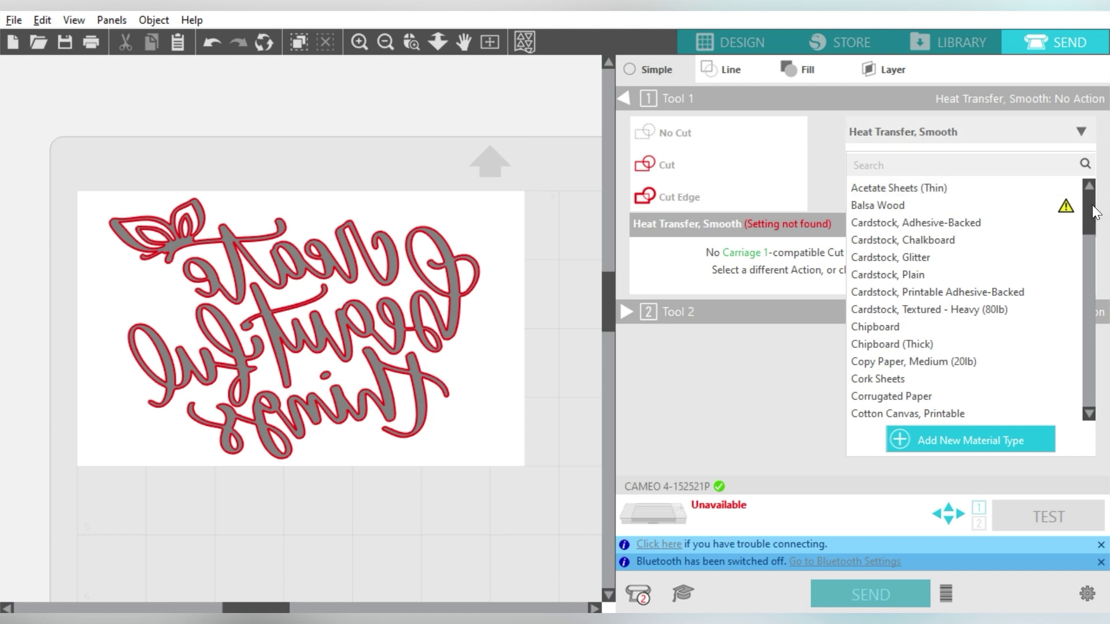
{"action": "left_click_drag", "start_coordinate": [1094, 211], "coordinate": [1096, 288]}
Step: Set the send options to Heat Transfer, Flocked material, Cut action and Ratchet Blade
{"action": "left_click", "coordinate": [936, 307]}
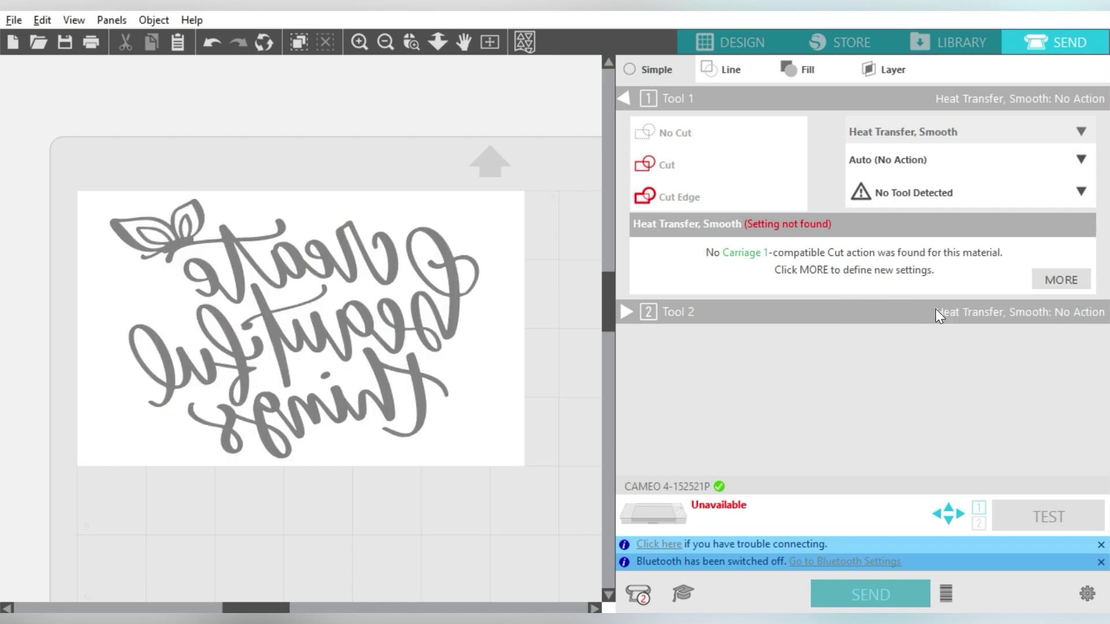
{"action": "left_click", "coordinate": [882, 163]}
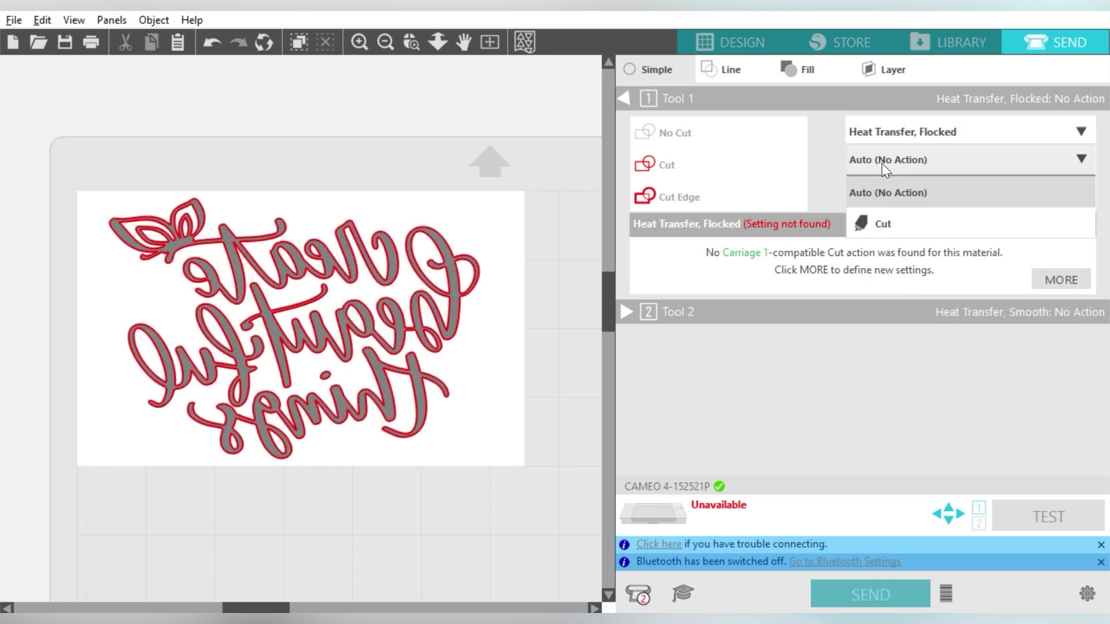
{"action": "left_click", "coordinate": [876, 224]}
{"action": "left_click", "coordinate": [899, 196]}
{"action": "left_click", "coordinate": [893, 248]}
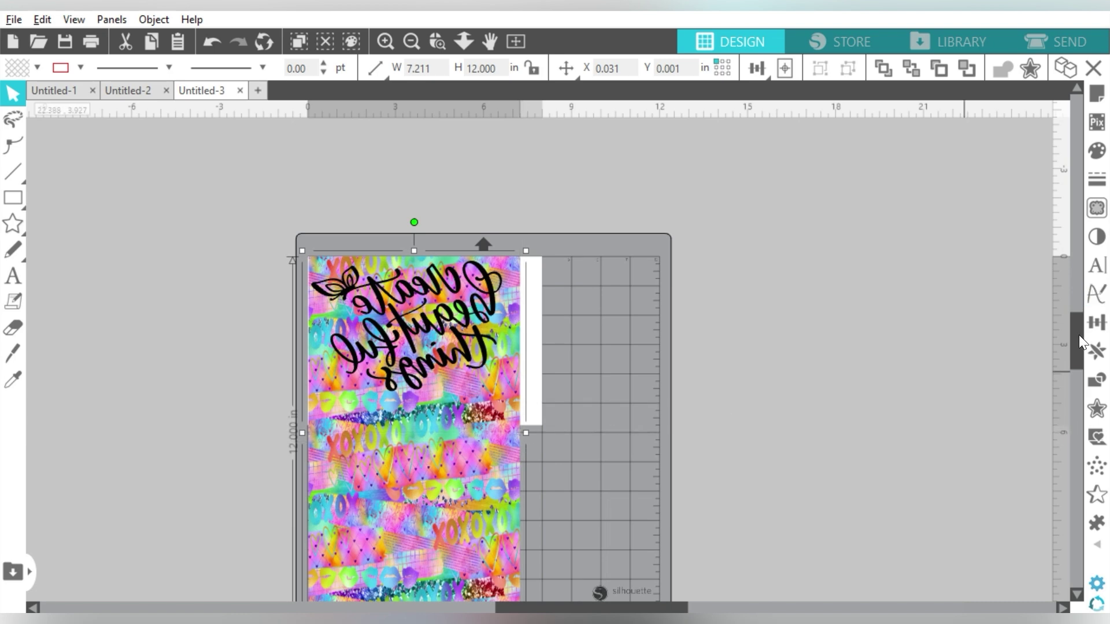
{"action": "scroll", "coordinate": [746, 414], "scroll_direction": "down", "scroll_amount": 3}
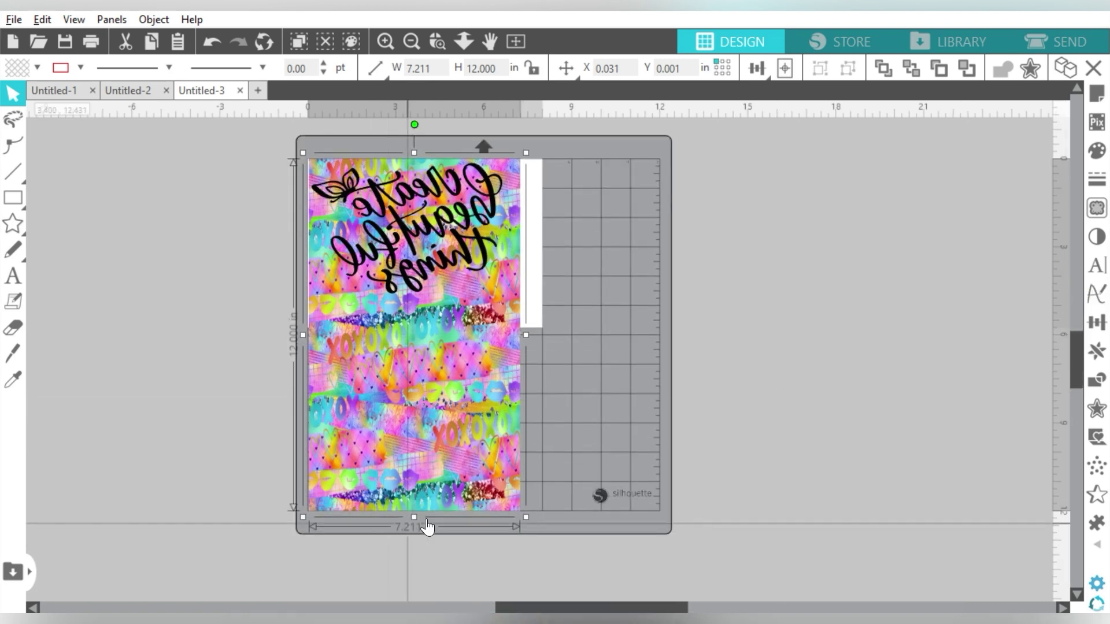
Step: Shorten the pattern panel to about 5.1 in tall and delete the script text
{"action": "left_click_drag", "start_coordinate": [428, 527], "coordinate": [527, 316]}
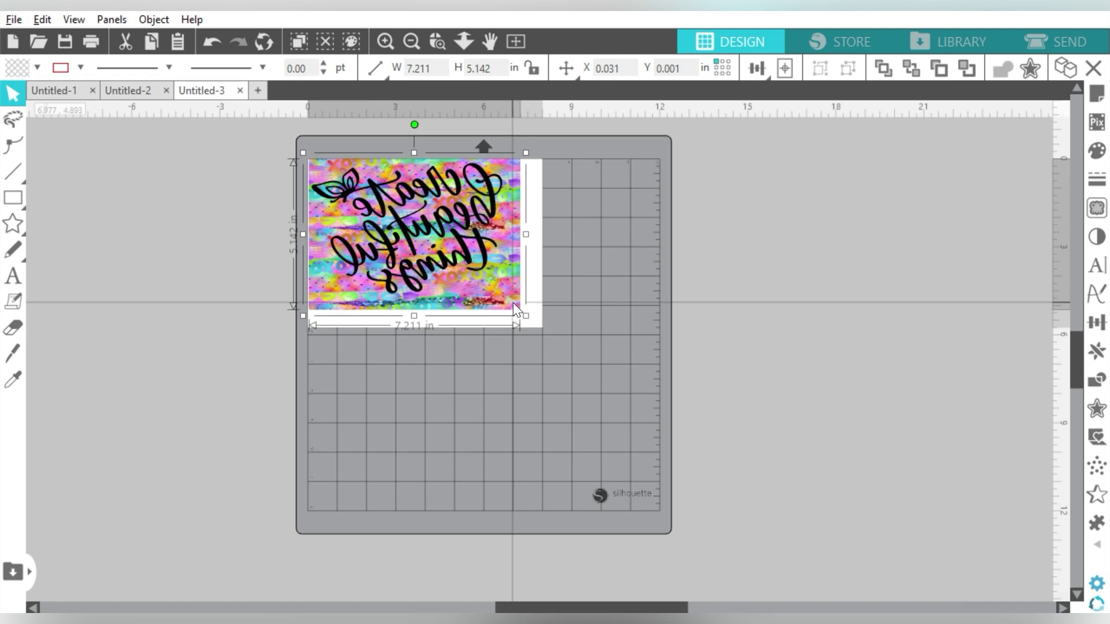
{"action": "left_click_drag", "start_coordinate": [512, 303], "coordinate": [519, 312]}
{"action": "left_click", "coordinate": [495, 203]}
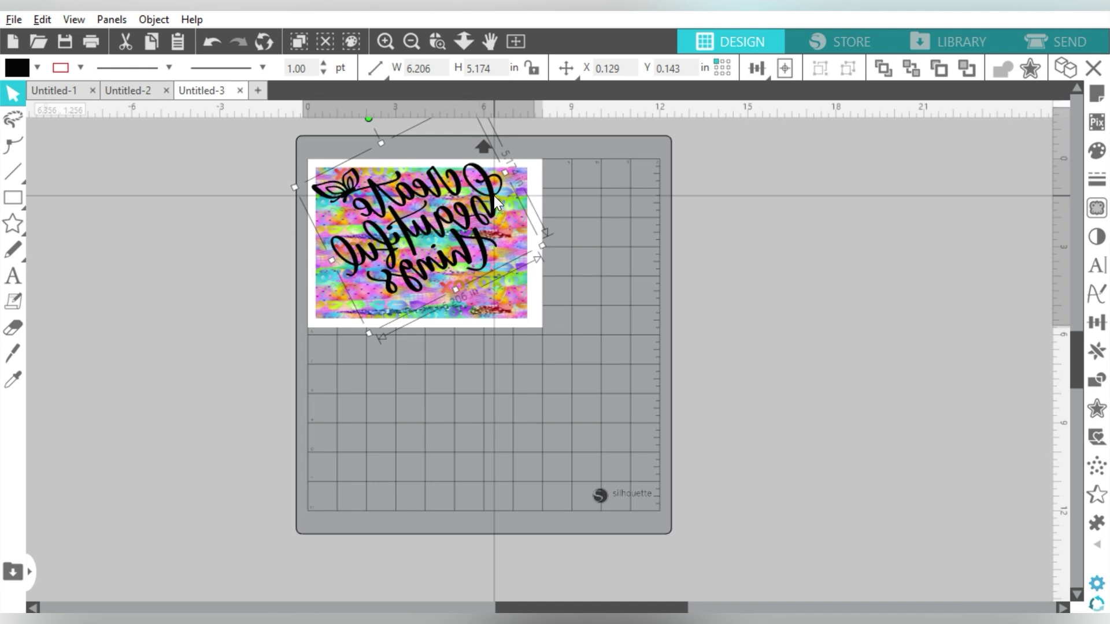
{"action": "key", "text": "Delete"}
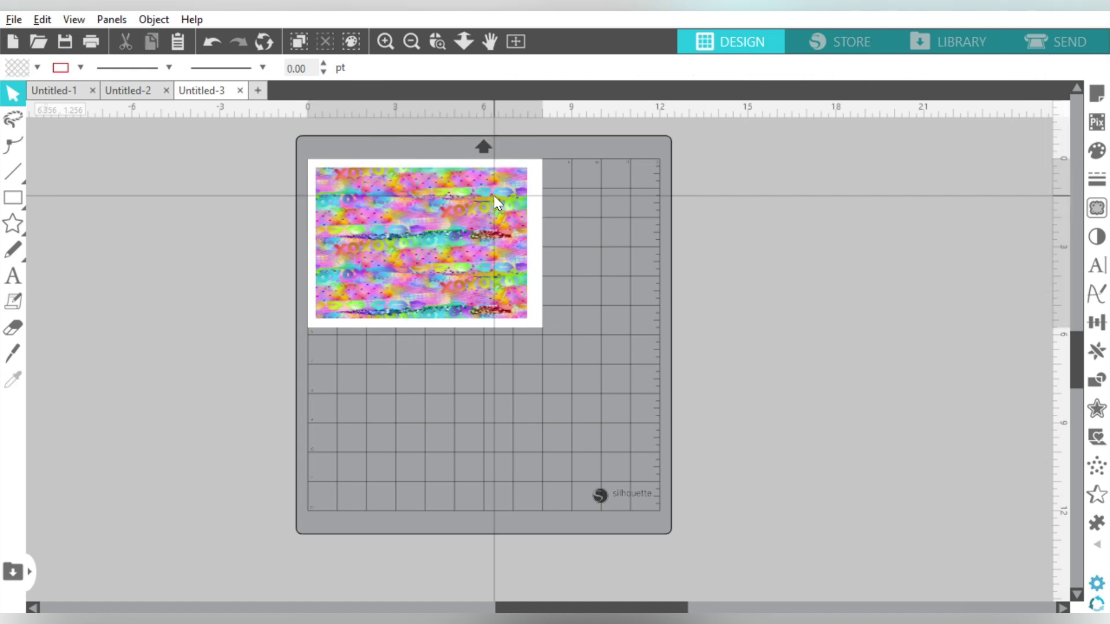
Step: Flip the rainbow pattern image horizontally
{"action": "left_click", "coordinate": [494, 216]}
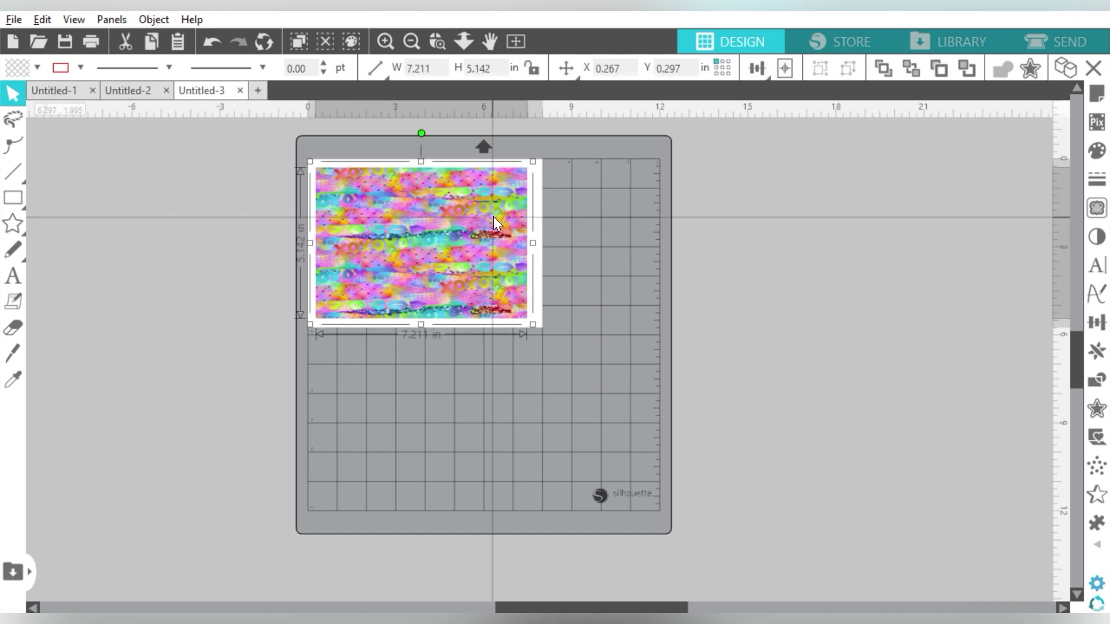
{"action": "right_click", "coordinate": [493, 216]}
{"action": "left_click", "coordinate": [560, 363]}
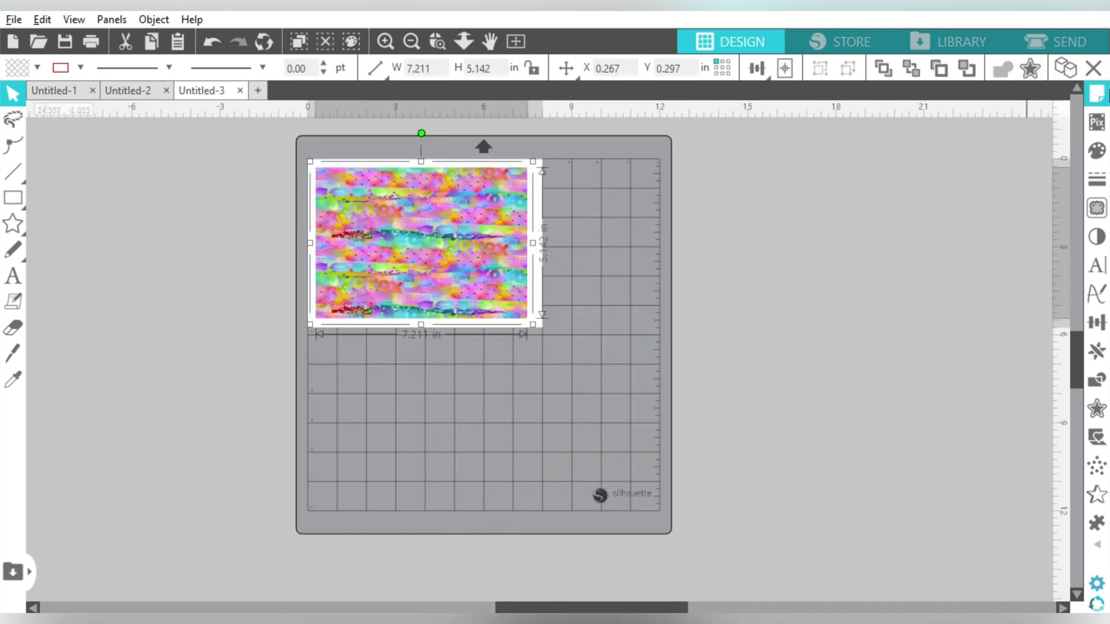
{"action": "left_click", "coordinate": [1097, 93]}
Step: Set the media size to Letter and rotate the pattern panel 90°
{"action": "left_click", "coordinate": [929, 255]}
{"action": "left_click", "coordinate": [911, 384]}
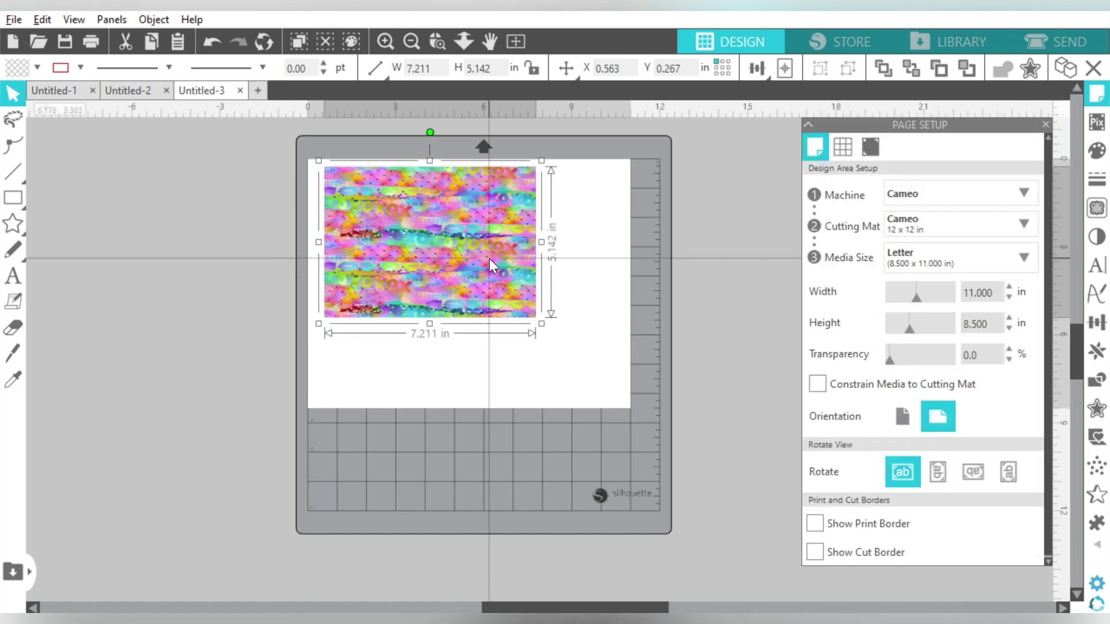
{"action": "left_click", "coordinate": [1097, 322]}
{"action": "left_click", "coordinate": [870, 147]}
{"action": "left_click", "coordinate": [905, 199]}
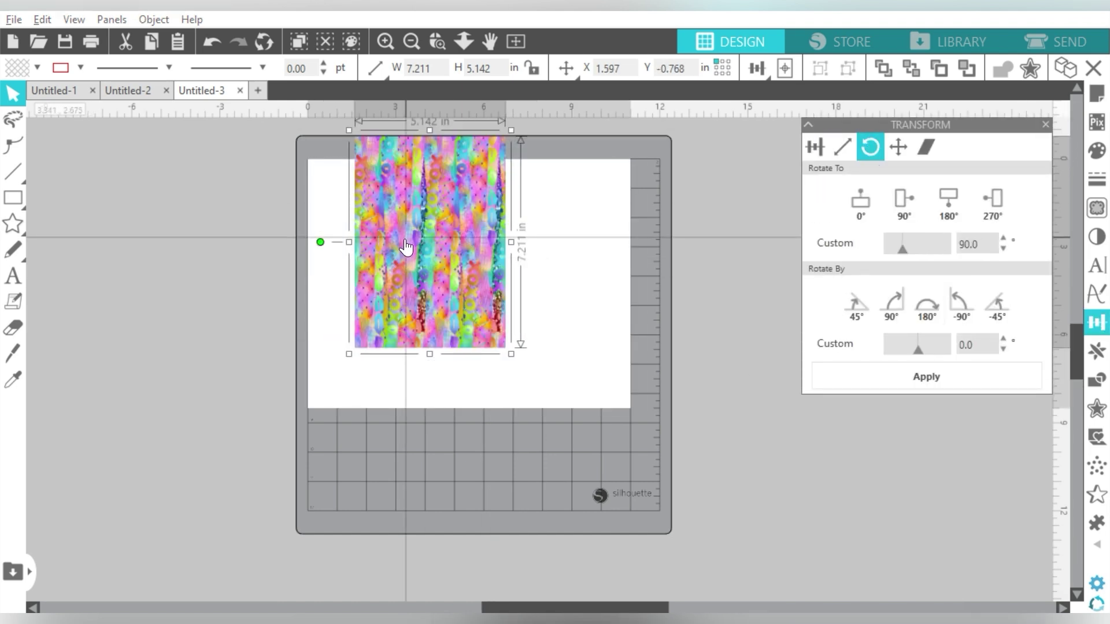
Step: Place the panel at the page's left, duplicate it, and set the copy beside it
{"action": "left_click_drag", "start_coordinate": [489, 206], "coordinate": [450, 246]}
{"action": "key", "text": "ctrl+d"}
{"action": "key", "text": "Right"}
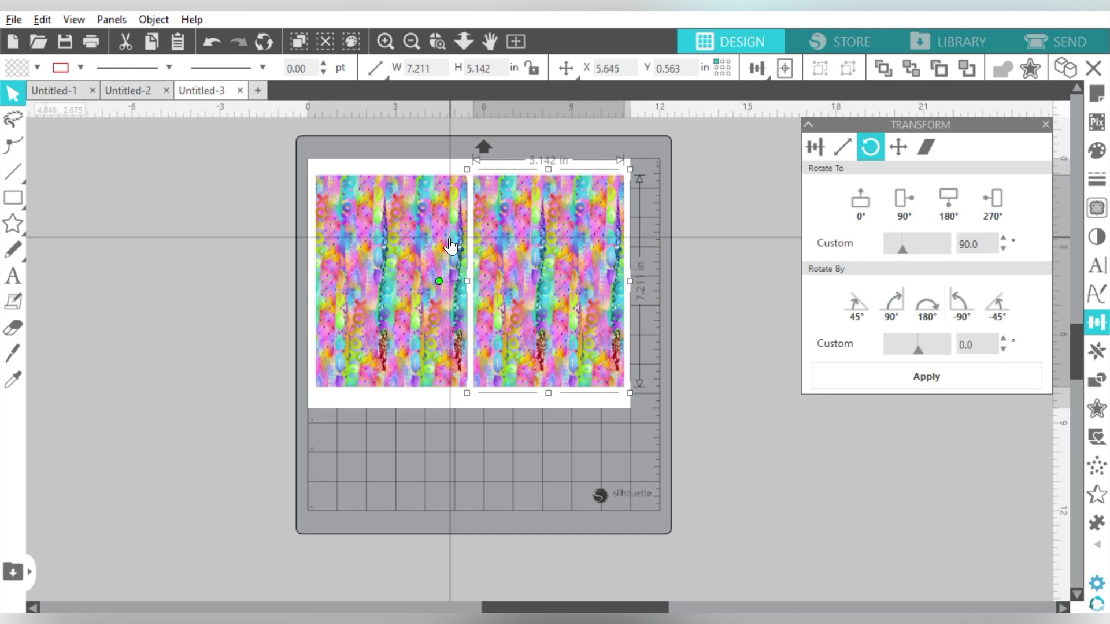
{"action": "left_click", "coordinate": [460, 249], "text": "shift"}
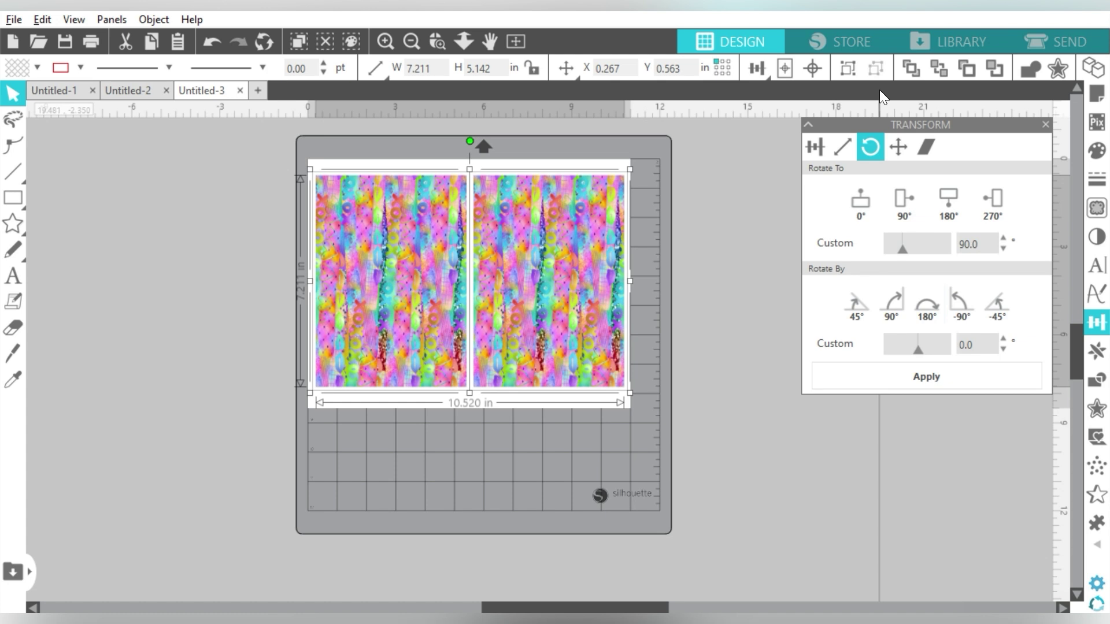
{"action": "left_click", "coordinate": [724, 178]}
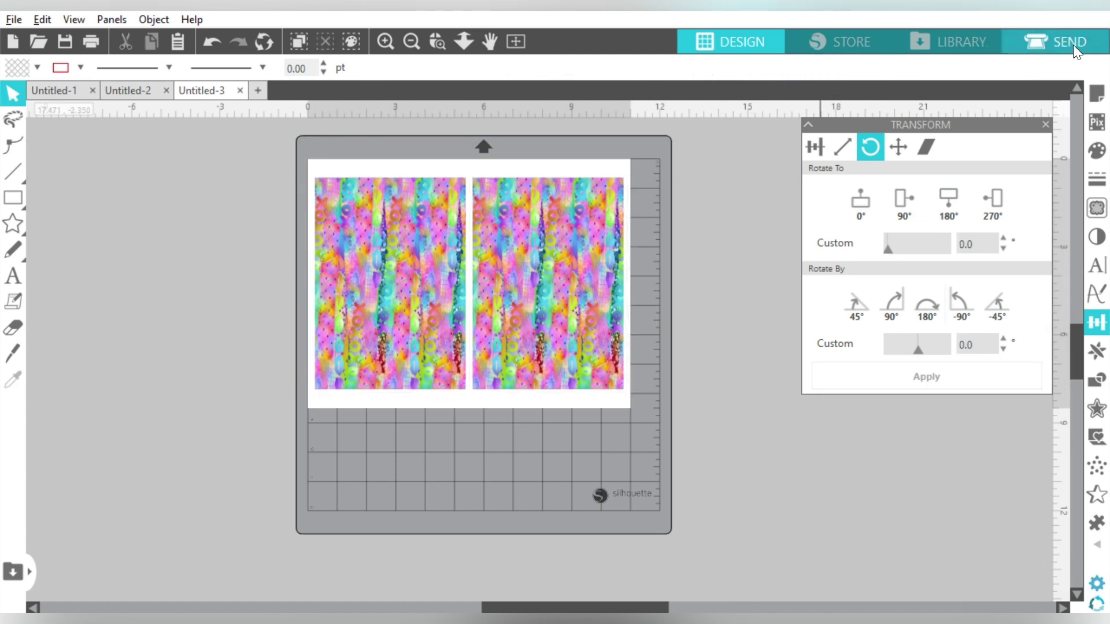
{"action": "left_click", "coordinate": [94, 42]}
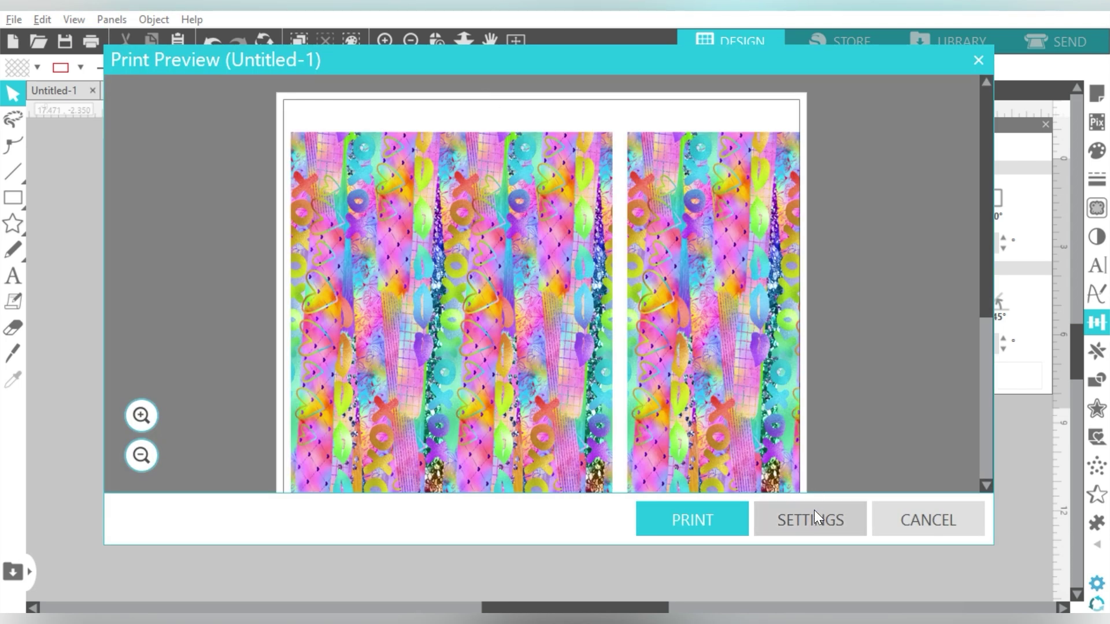
Step: Switch the print page setup to landscape and proceed to printer selection
{"action": "left_click", "coordinate": [814, 510]}
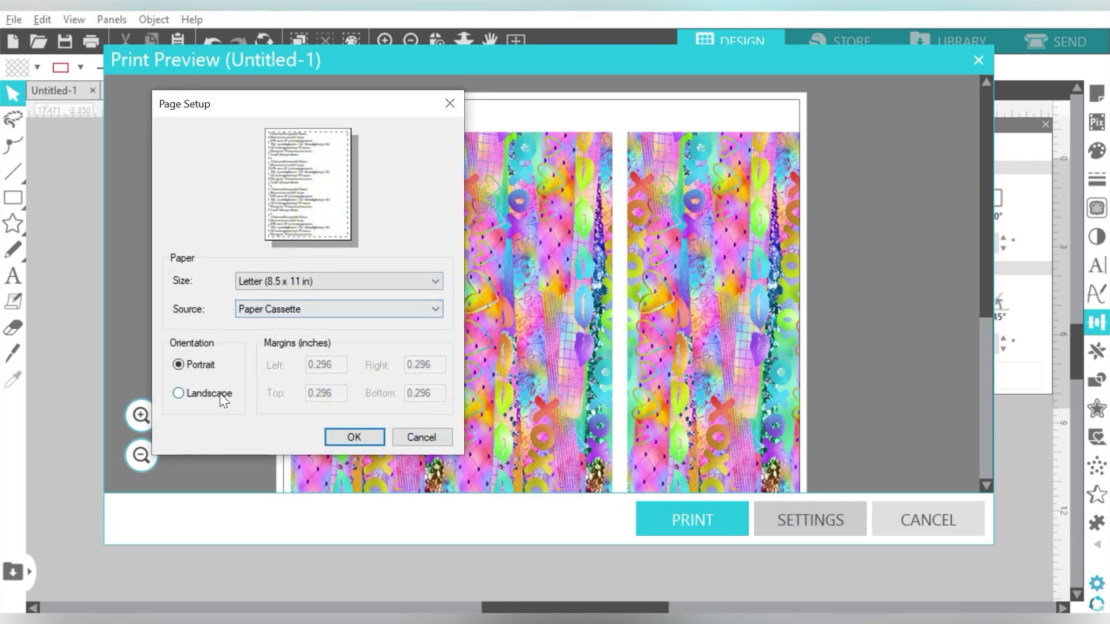
{"action": "left_click", "coordinate": [220, 394]}
{"action": "left_click", "coordinate": [339, 434]}
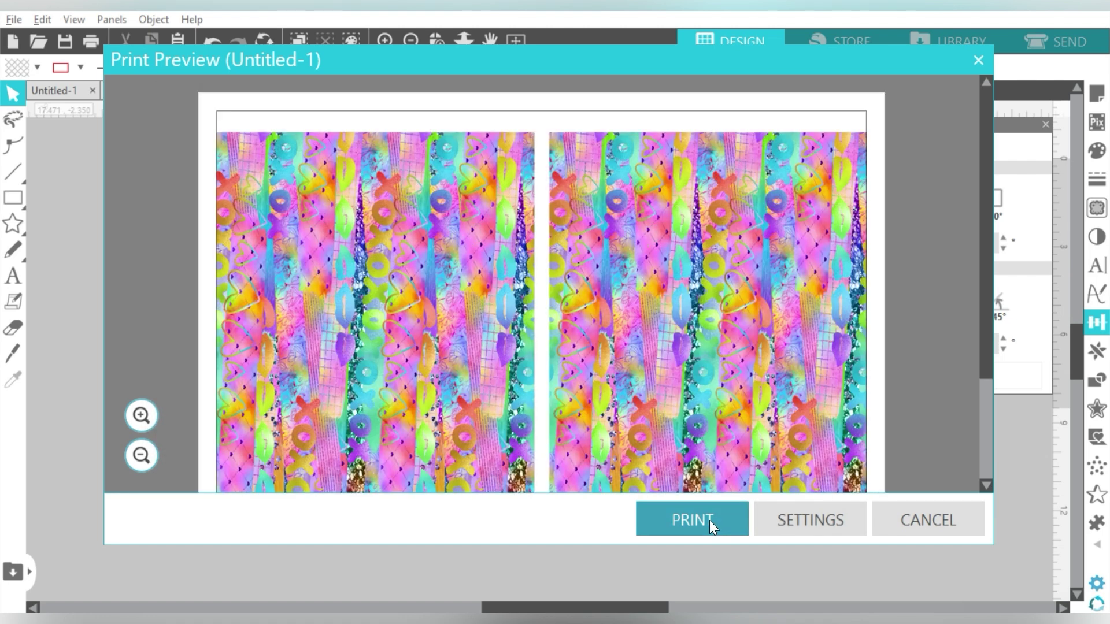
{"action": "left_click", "coordinate": [709, 520]}
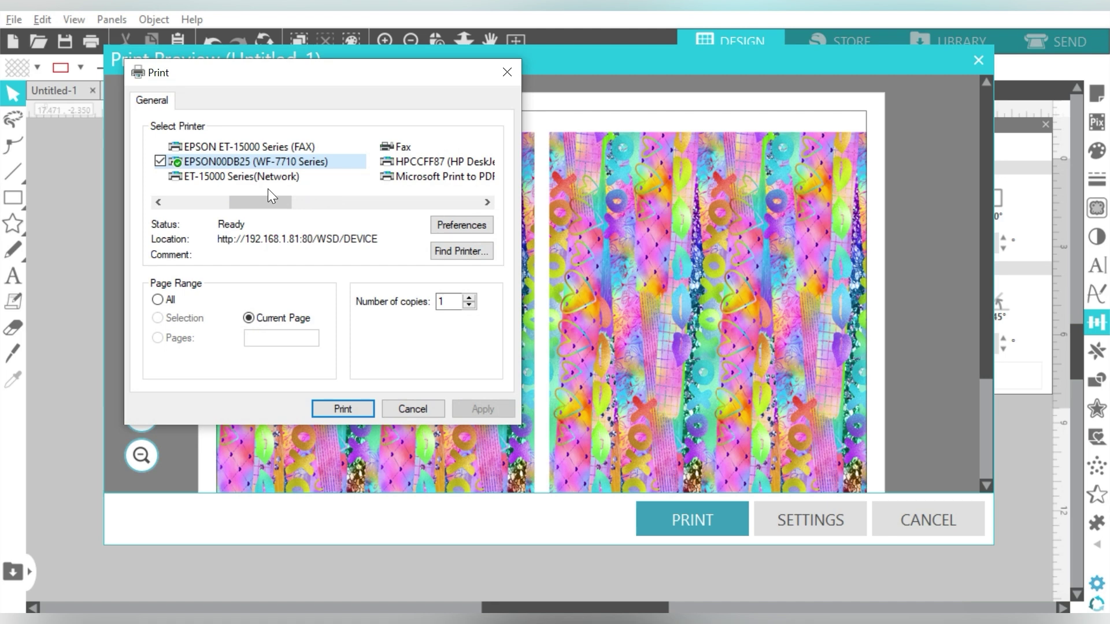
Step: In printer preferences, enable borderless printing and choose Premium Presentation Paper Matte
{"action": "left_click", "coordinate": [470, 226]}
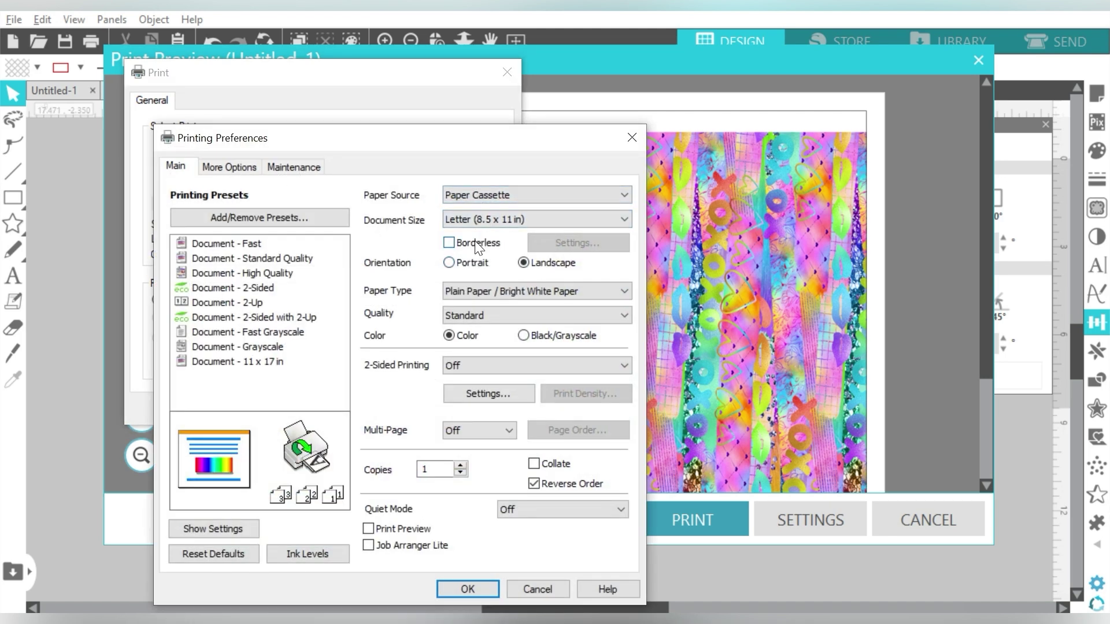
{"action": "left_click", "coordinate": [474, 241]}
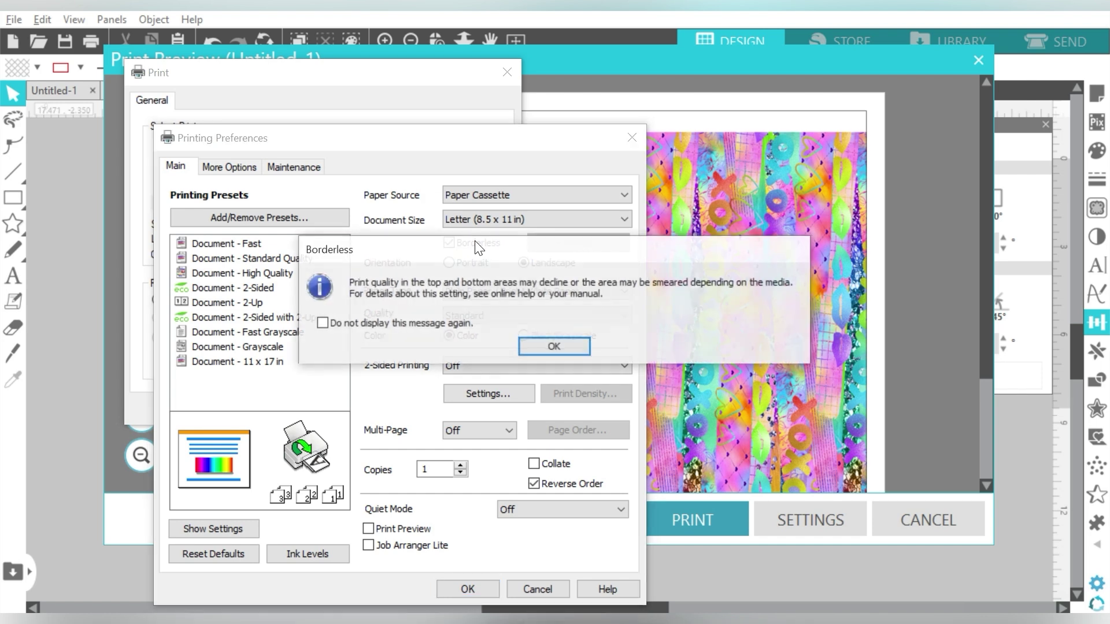
{"action": "left_click", "coordinate": [544, 349]}
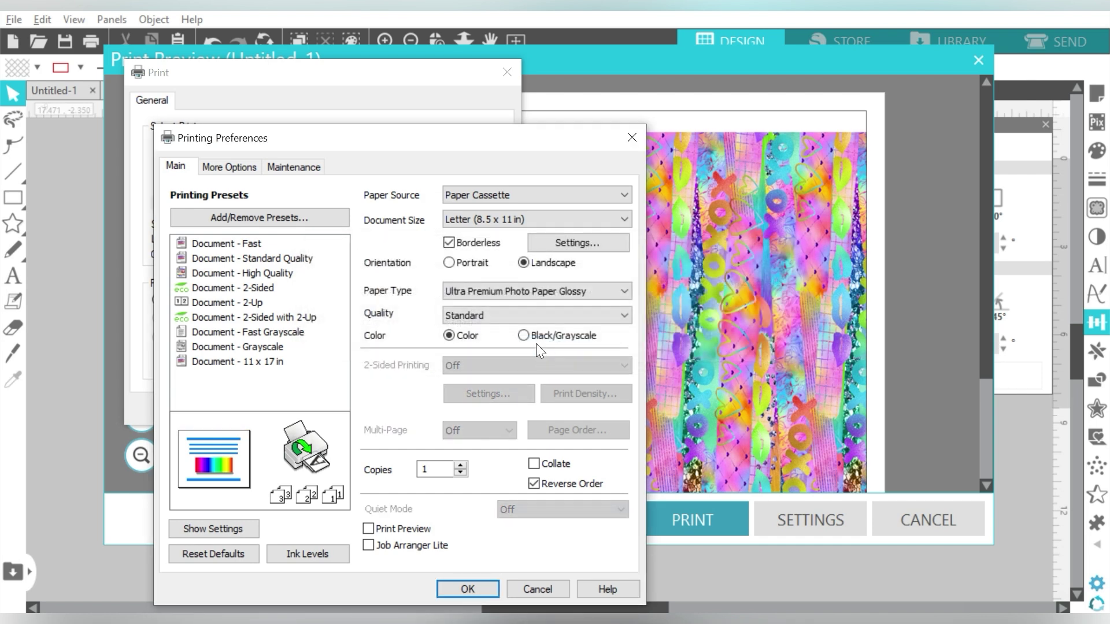
{"action": "left_click", "coordinate": [532, 291]}
{"action": "left_click", "coordinate": [514, 316]}
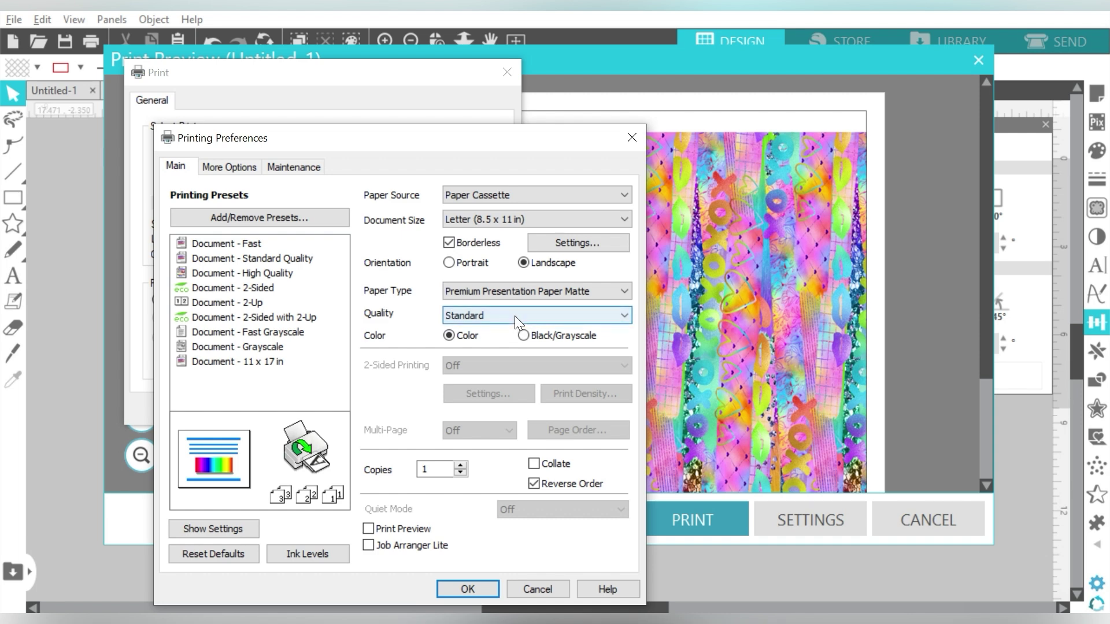
Step: Save the preferences, apply the settings, and print the two panels
{"action": "left_click", "coordinate": [469, 588]}
{"action": "left_click", "coordinate": [486, 408]}
{"action": "left_click", "coordinate": [343, 408]}
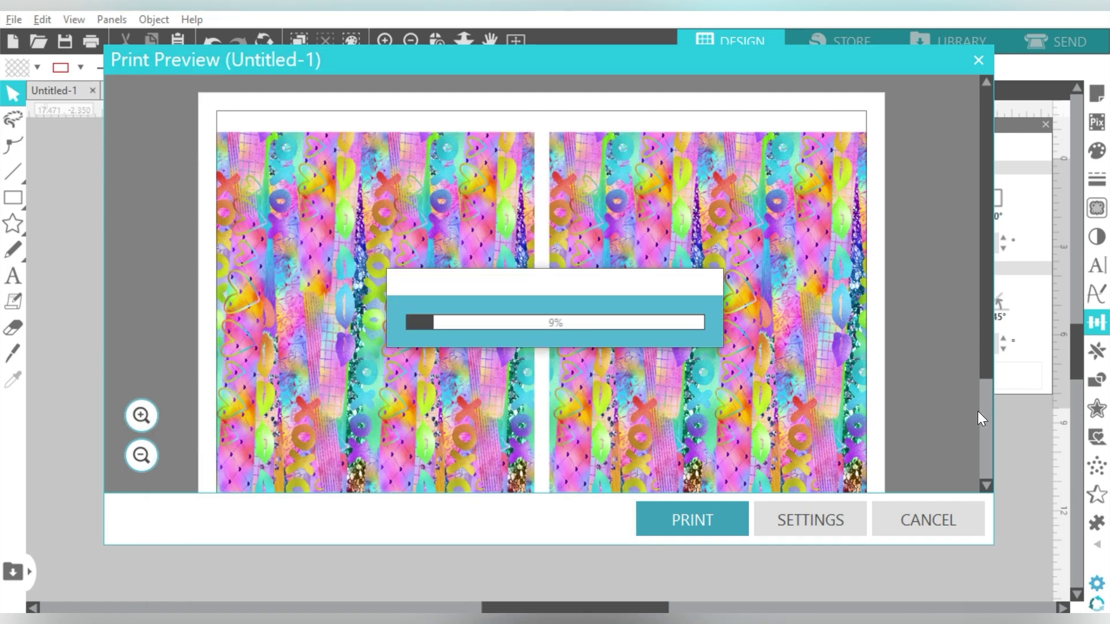